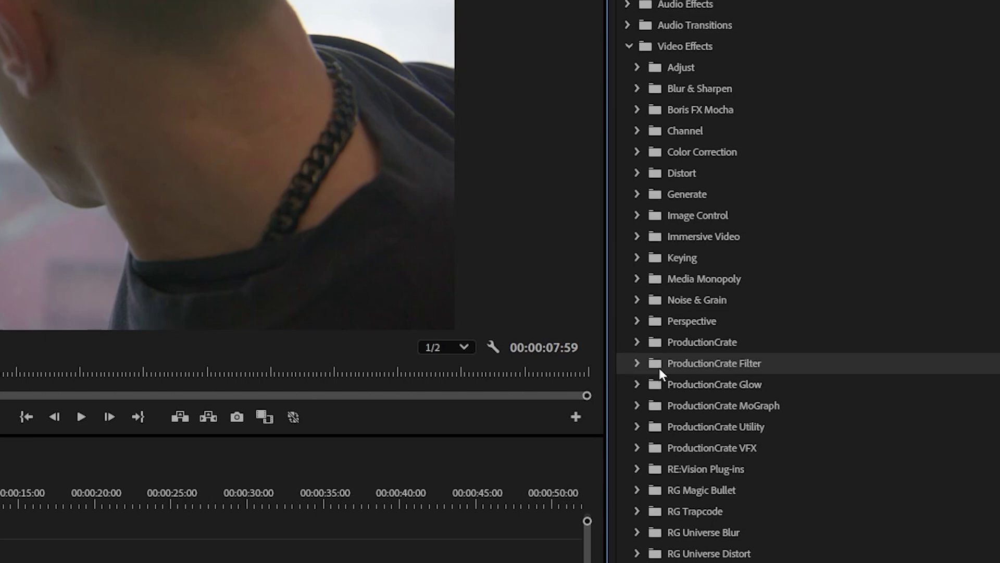
# Step: Expand the ProductionCrate Filter video effects group and select Chromatic Aberration
pyautogui.click(637, 365)
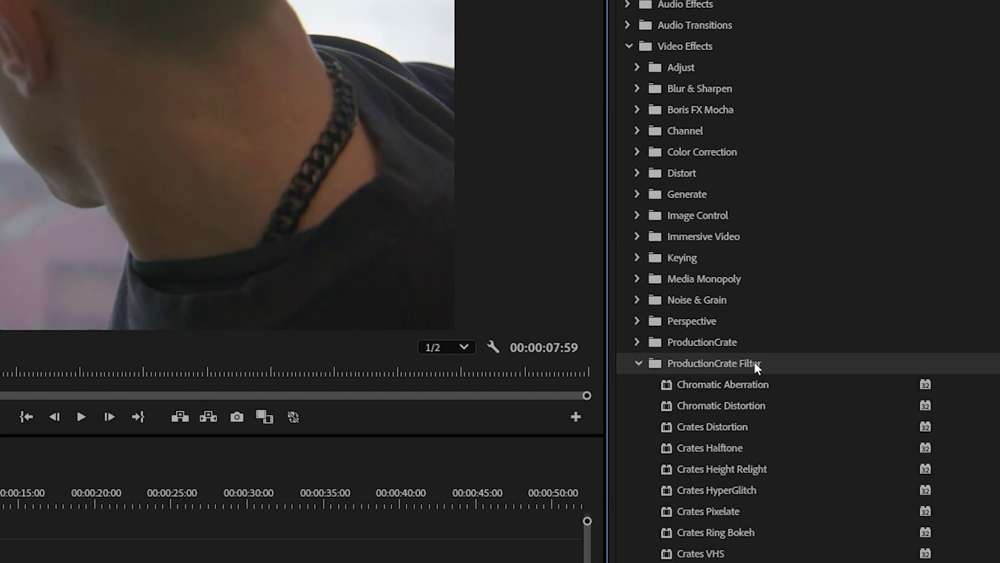
pyautogui.click(743, 385)
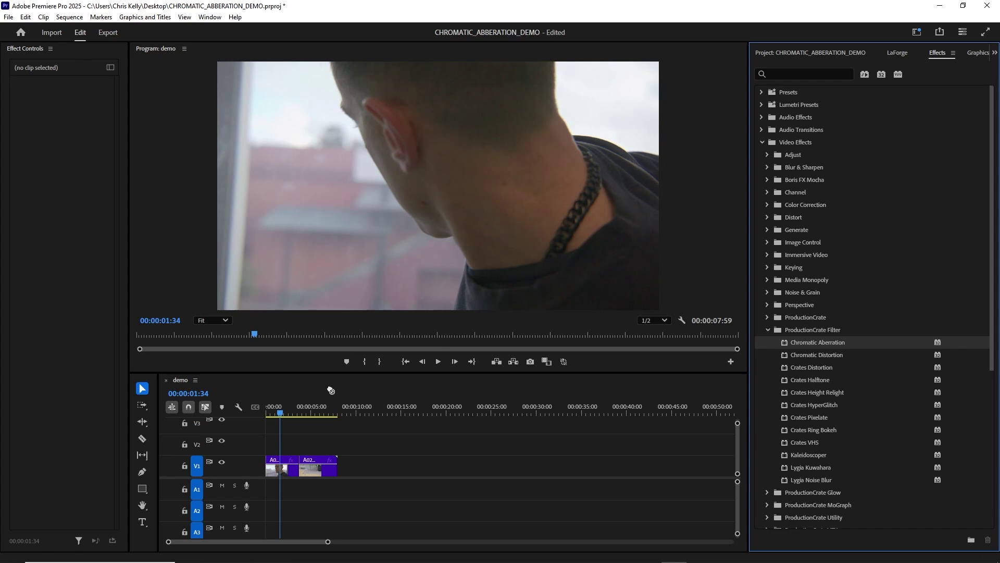
# Step: Apply Chromatic Aberration to the first V1 clip and move its Center to 1009.8, 538.9
pyautogui.moveTo(330, 389); pyautogui.dragTo(288, 472)
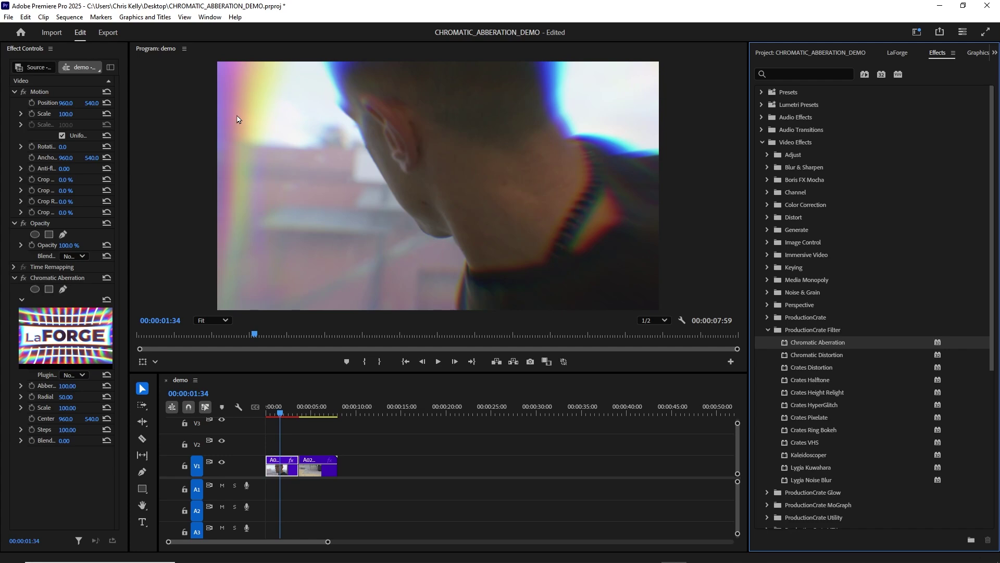
pyautogui.click(120, 338)
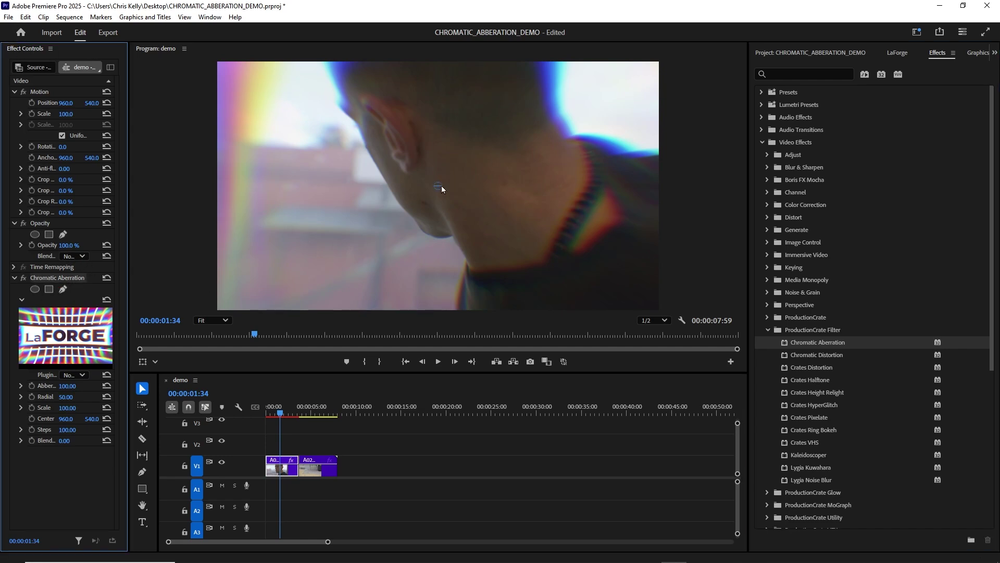
pyautogui.moveTo(438, 188)
pyautogui.mouseDown()
pyautogui.moveTo(503, 156)
pyautogui.moveTo(515, 111)
pyautogui.moveTo(366, 108)
pyautogui.moveTo(313, 127)
pyautogui.moveTo(286, 187)
pyautogui.moveTo(371, 217)
pyautogui.moveTo(500, 204)
pyautogui.moveTo(449, 186)
pyautogui.mouseUp()
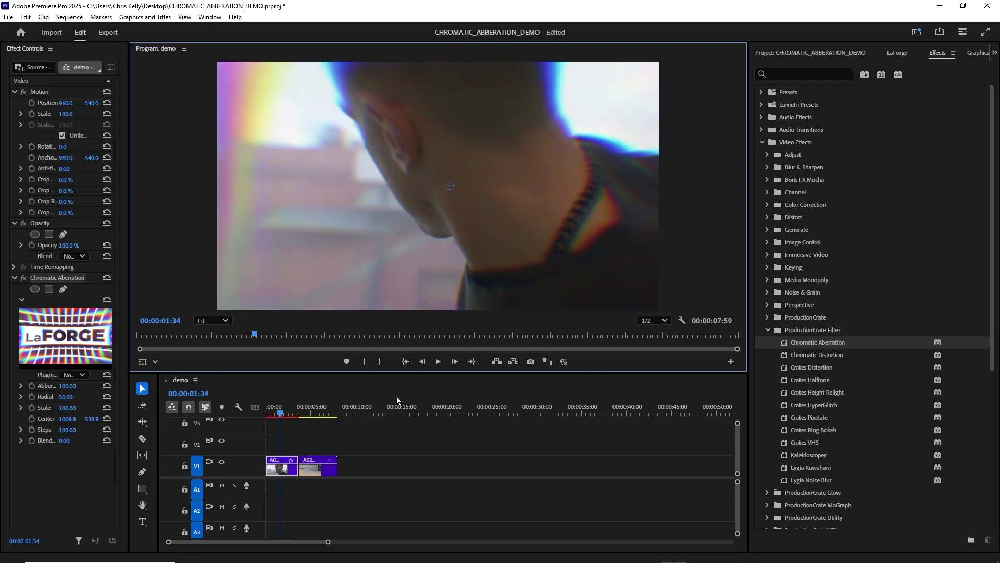
# Step: Try different Abber and Steps values, reset the effect to defaults, then lower Aberration to 15
pyautogui.press('Home')
pyautogui.moveTo(67, 385); pyautogui.dragTo(84, 445)
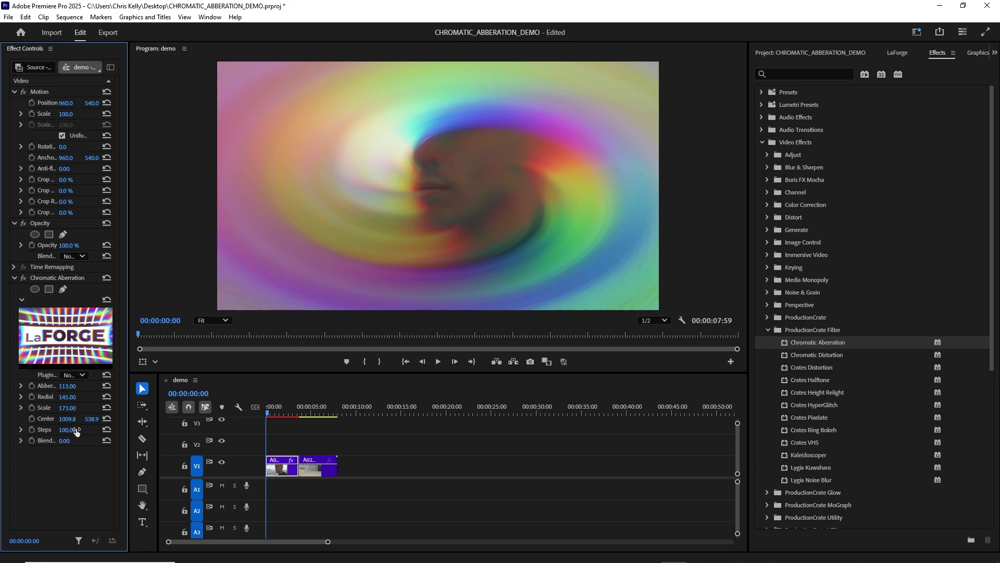
pyautogui.moveTo(67, 429); pyautogui.dragTo(3, 429)
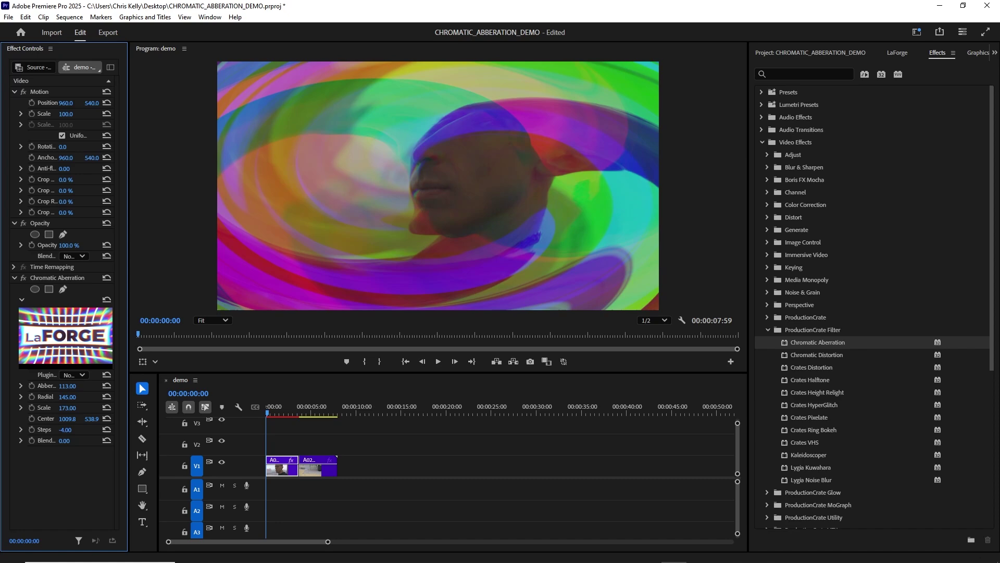
pyautogui.moveTo(65, 430); pyautogui.dragTo(74, 430)
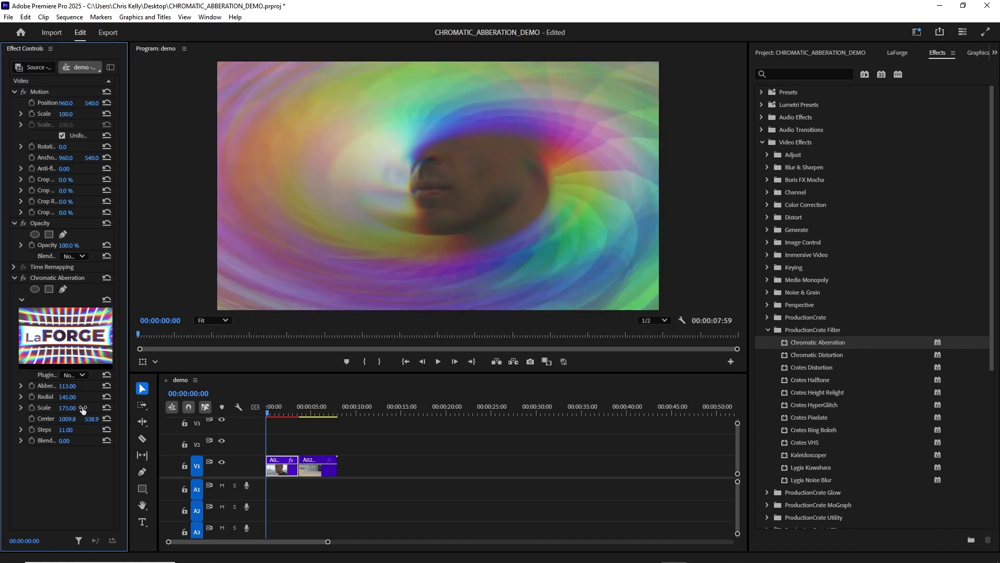
pyautogui.click(107, 277)
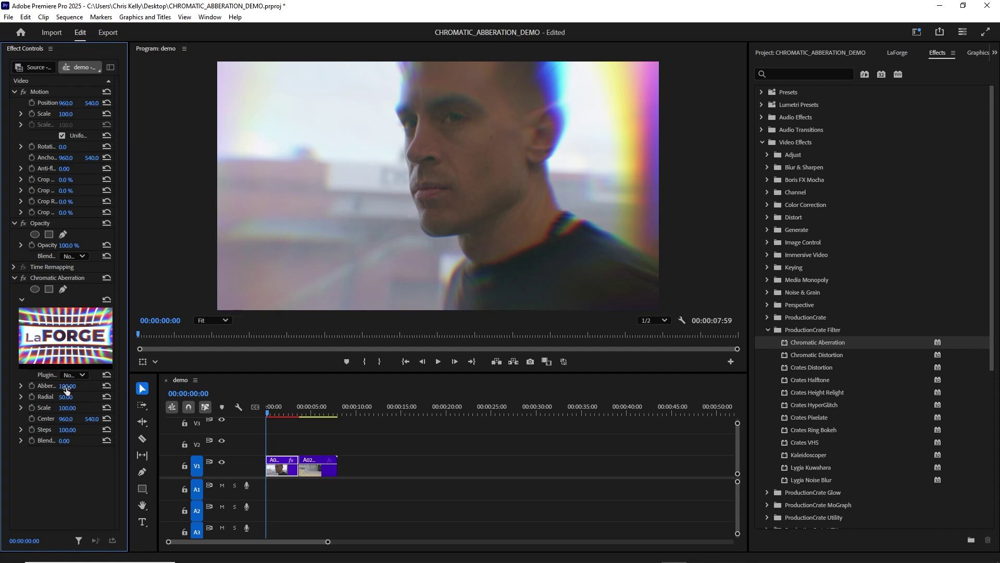
pyautogui.moveTo(66, 390); pyautogui.dragTo(12, 390)
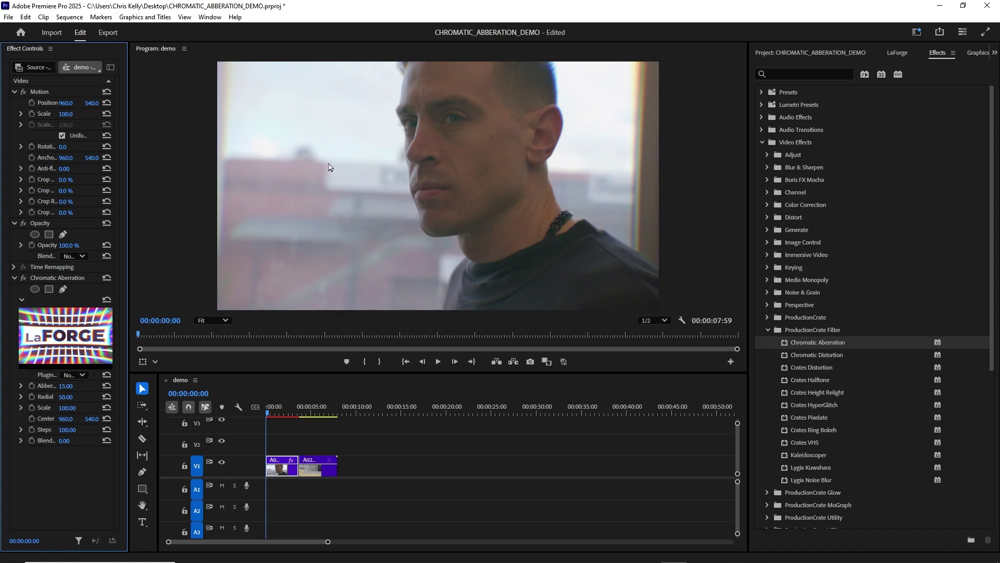
pyautogui.click(78, 278)
pyautogui.click(399, 455)
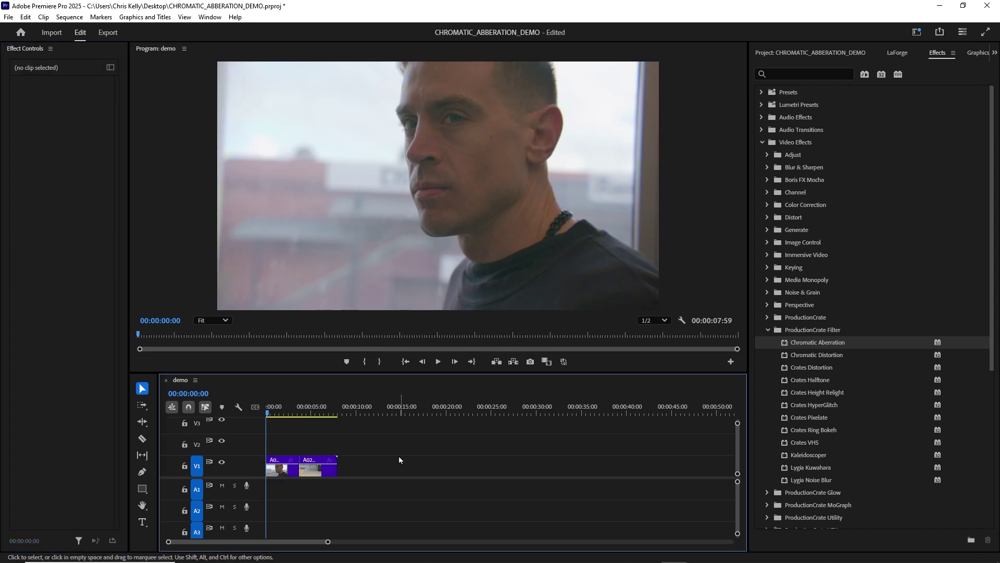
pyautogui.click(287, 412)
pyautogui.press('space')
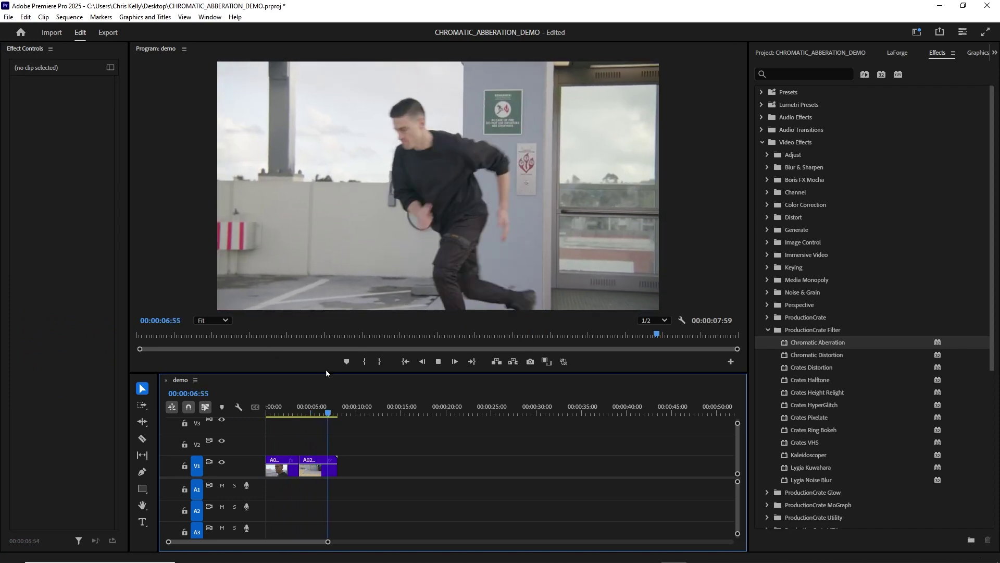
pyautogui.press('space')
pyautogui.click(300, 409)
pyautogui.press('space')
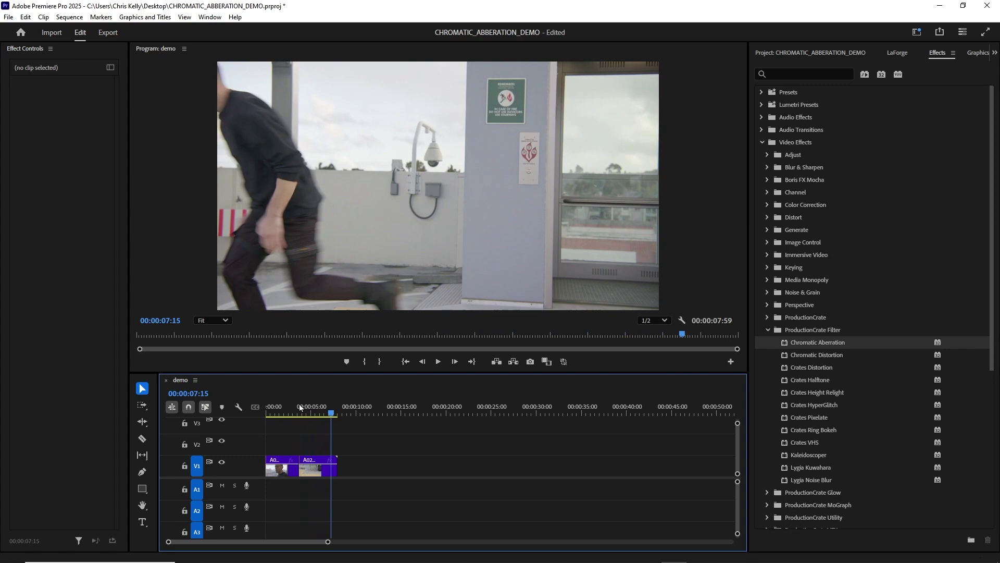
pyautogui.click(295, 408)
pyautogui.moveTo(295, 409); pyautogui.dragTo(301, 409)
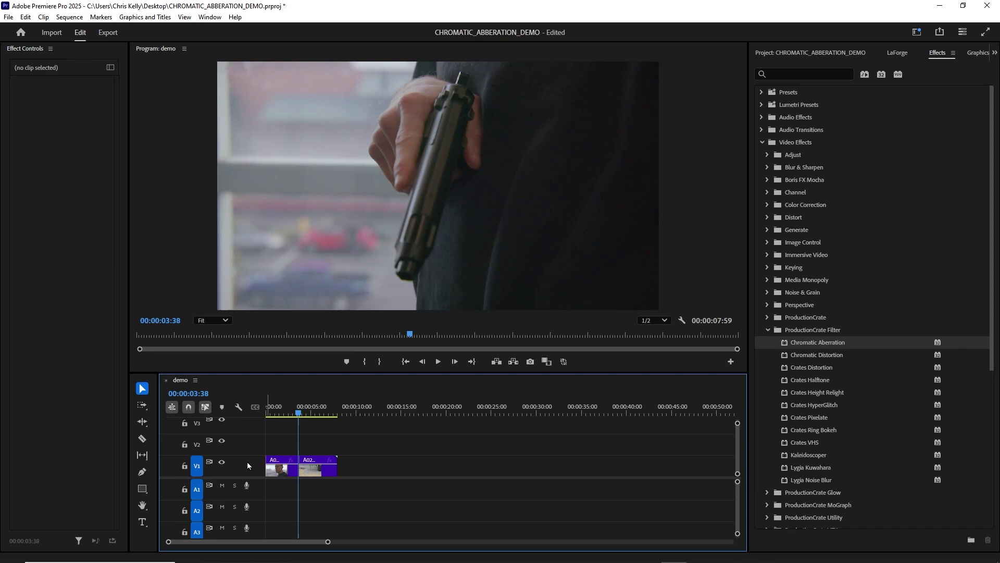
# Step: Place an adjustment layer from the project media on the track above the clips
pyautogui.click(810, 53)
pyautogui.moveTo(822, 130); pyautogui.dragTo(295, 444)
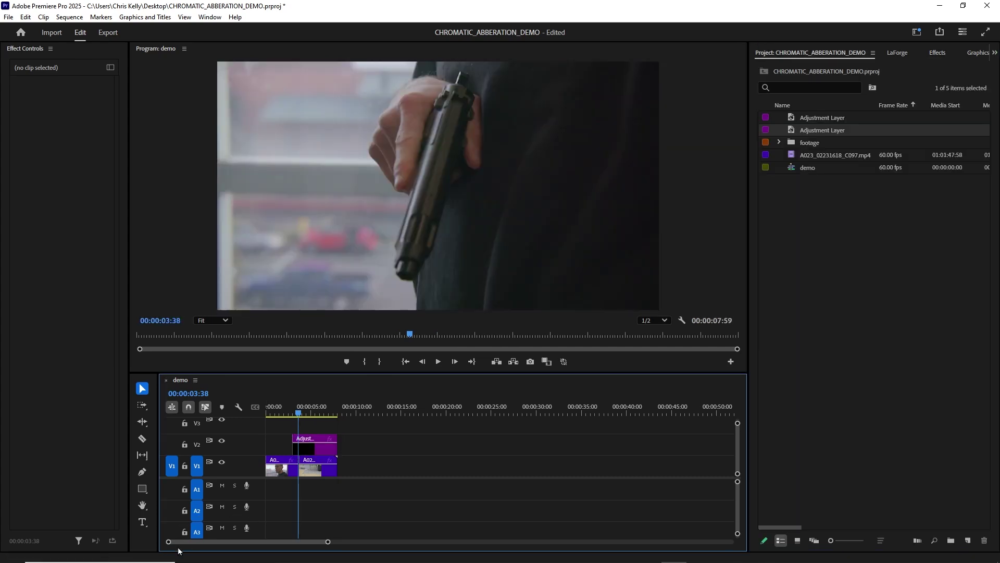
pyautogui.moveTo(170, 543); pyautogui.dragTo(226, 542)
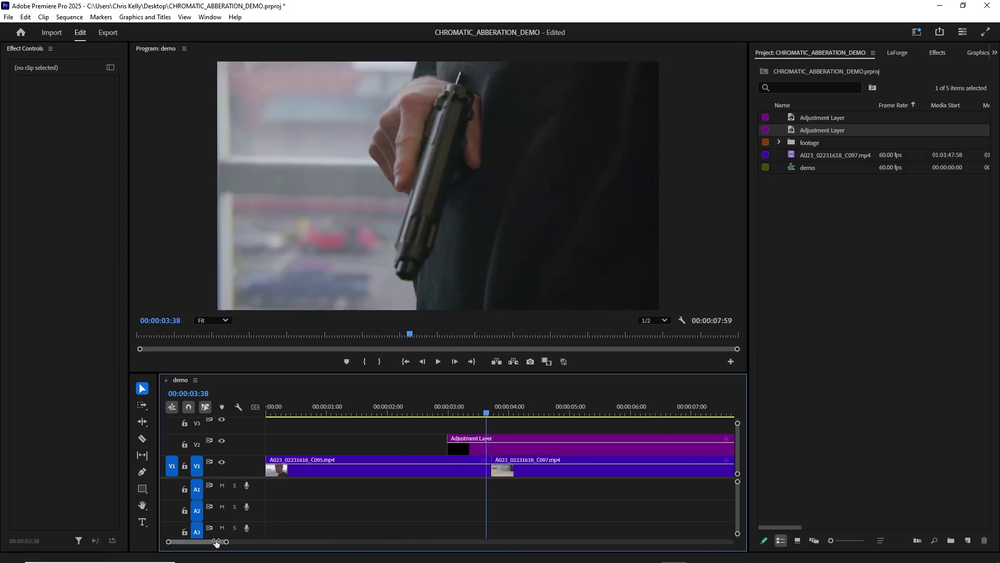
# Step: Split the adjustment layer near 3:45, delete the right piece, and centre it over the cut
pyautogui.press('c')
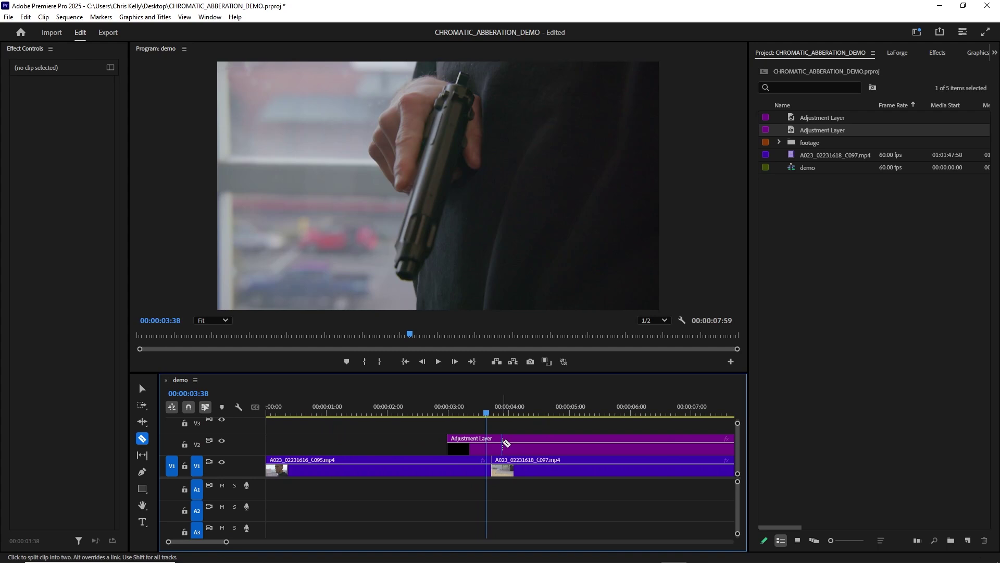
pyautogui.click(504, 443)
pyautogui.press('v')
pyautogui.click(513, 445)
pyautogui.press('Delete')
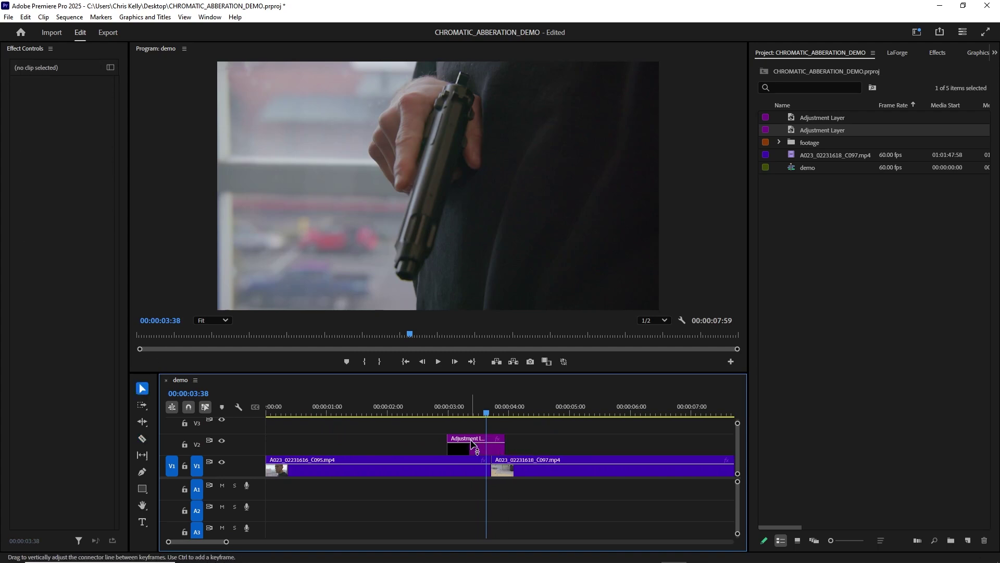
pyautogui.click(471, 443)
pyautogui.moveTo(471, 443); pyautogui.dragTo(489, 443)
pyautogui.click(493, 414)
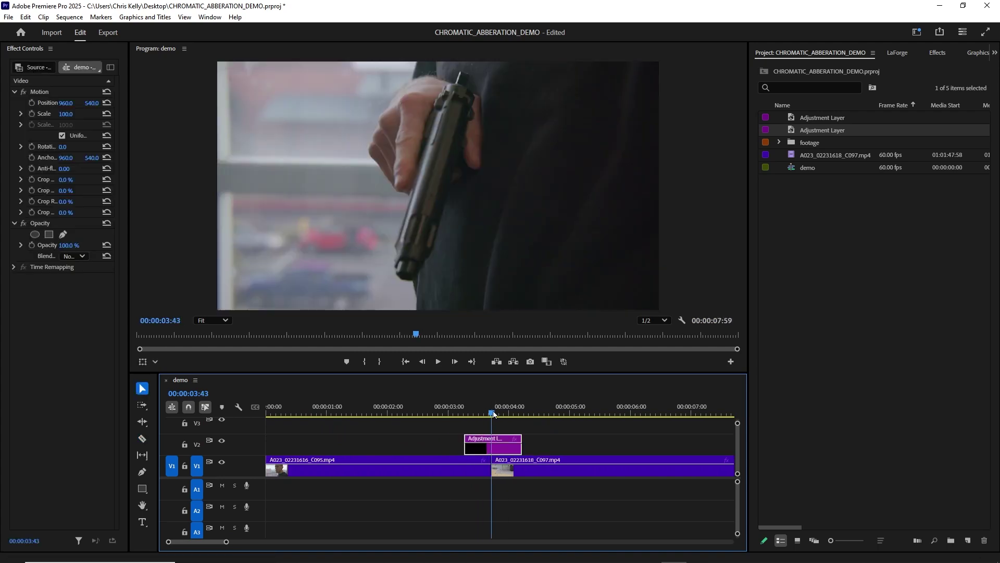
# Step: Apply Chromatic Aberration to the adjustment layer and set its Scale to -28
pyautogui.hotkey('shift', '7')
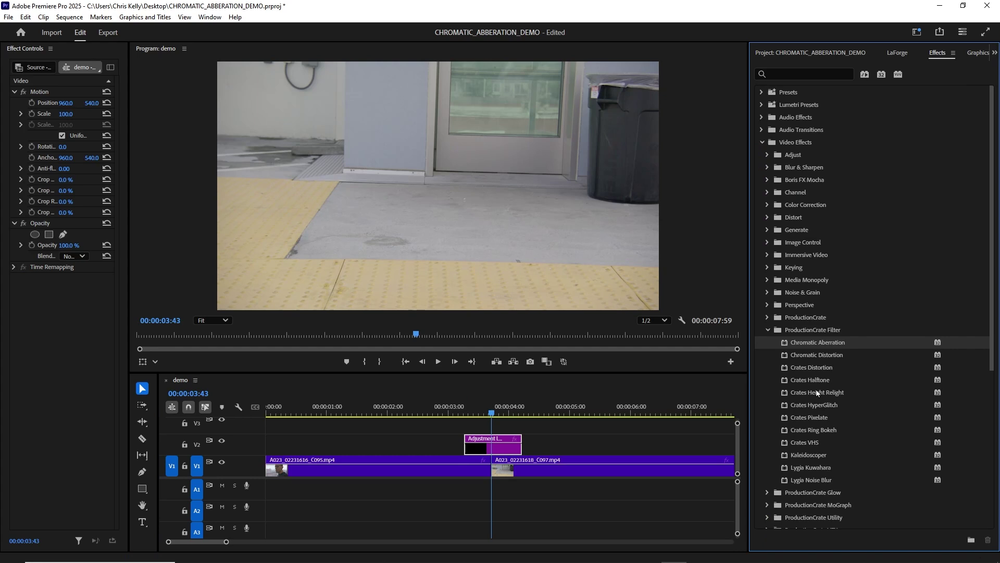
pyautogui.moveTo(828, 344); pyautogui.dragTo(500, 444)
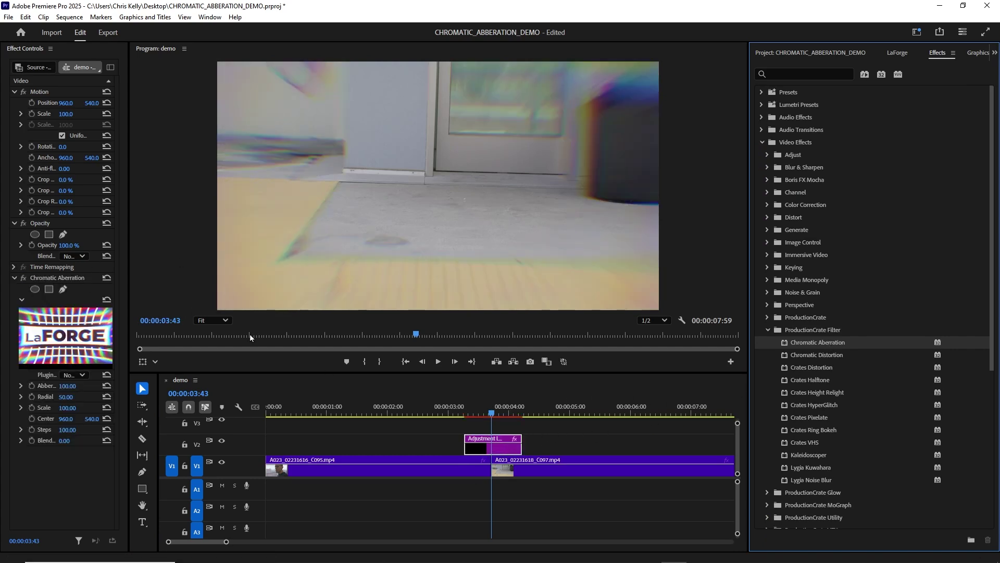
pyautogui.click(37, 446)
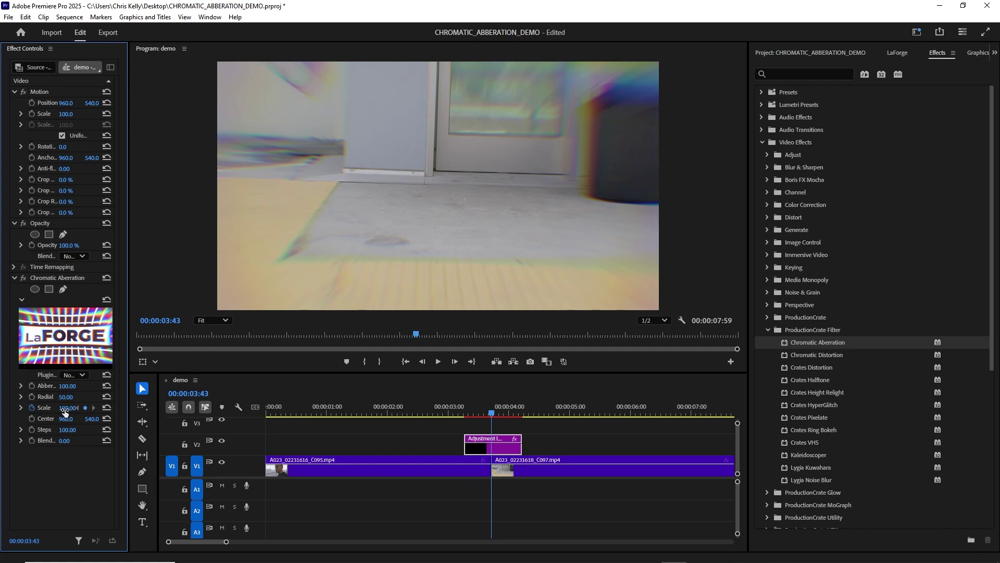
pyautogui.moveTo(64, 411); pyautogui.dragTo(21, 411)
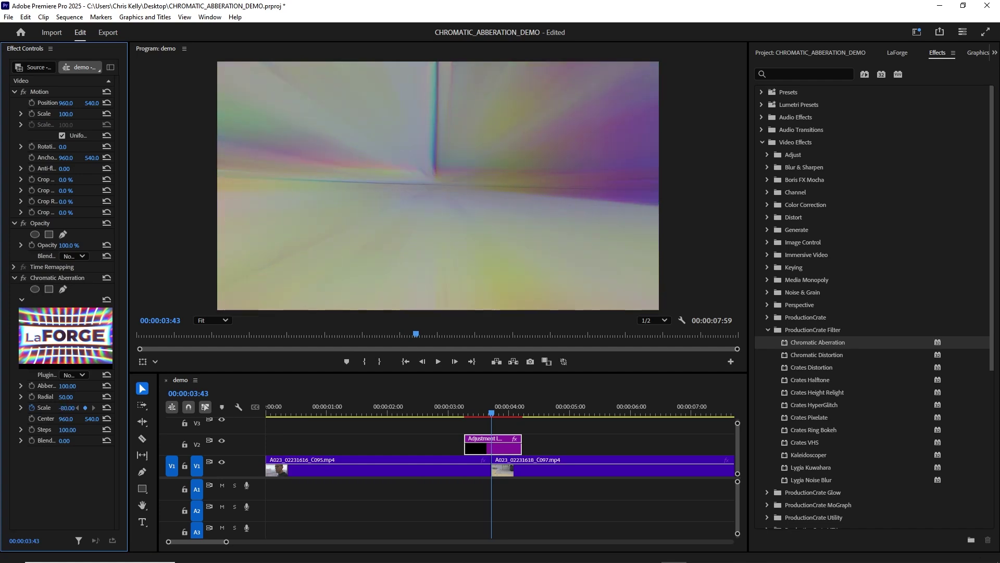
# Step: Add Scale keyframes of 100 at the layer start (3:16) and at 4:12
pyautogui.press('Up')
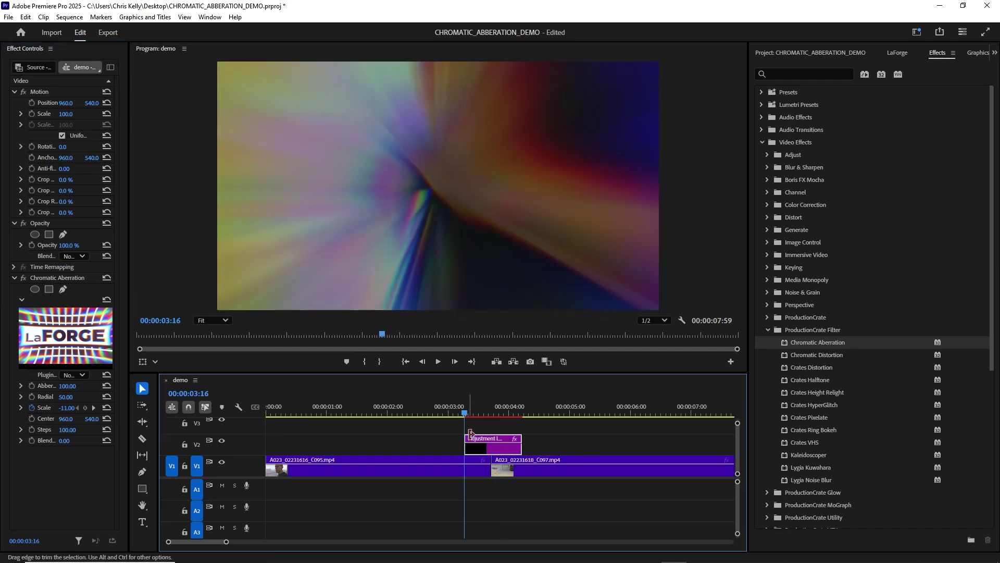
pyautogui.click(68, 408)
pyautogui.write('1')
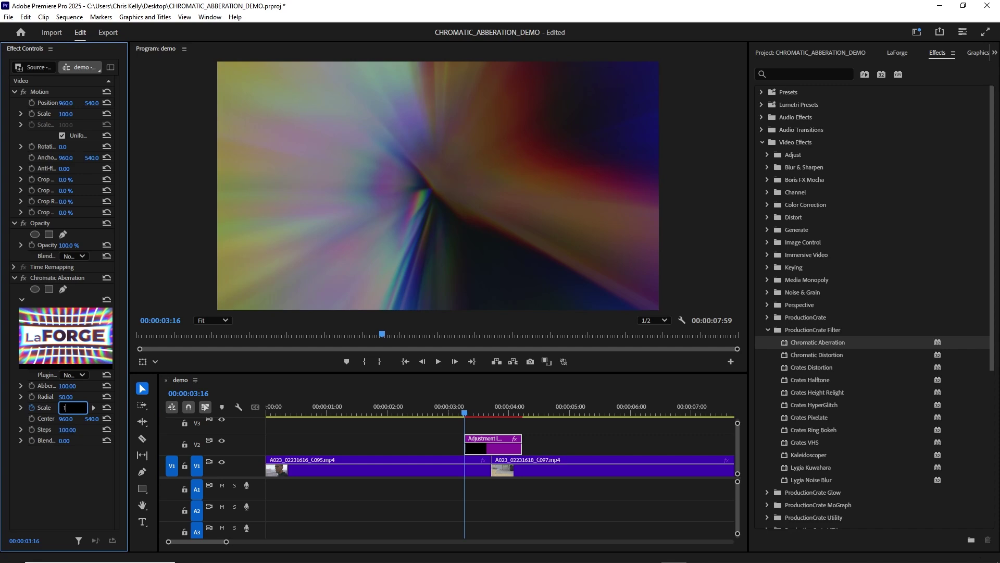
pyautogui.press('Return')
pyautogui.click(520, 412)
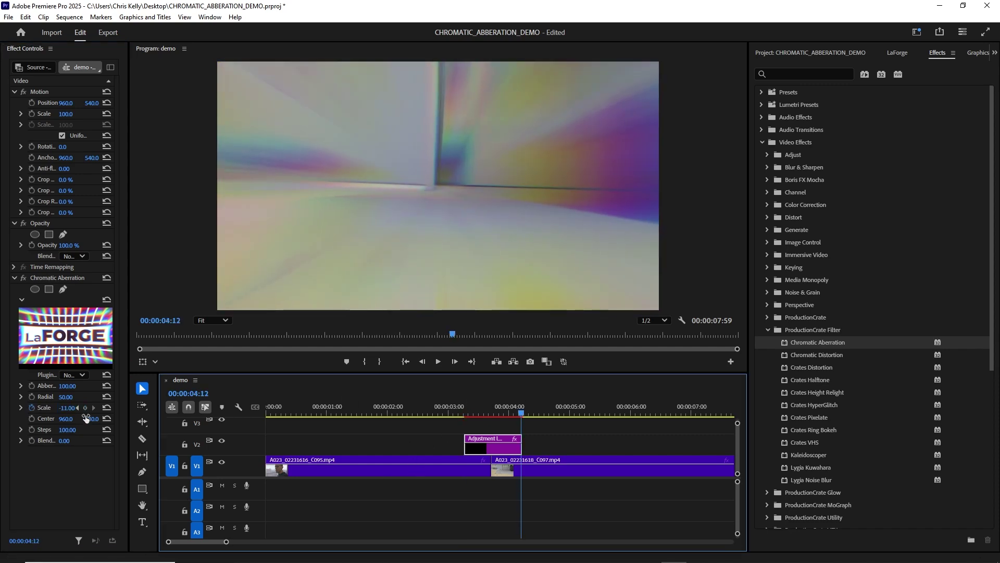
pyautogui.click(68, 407)
pyautogui.write('100')
pyautogui.press('Return')
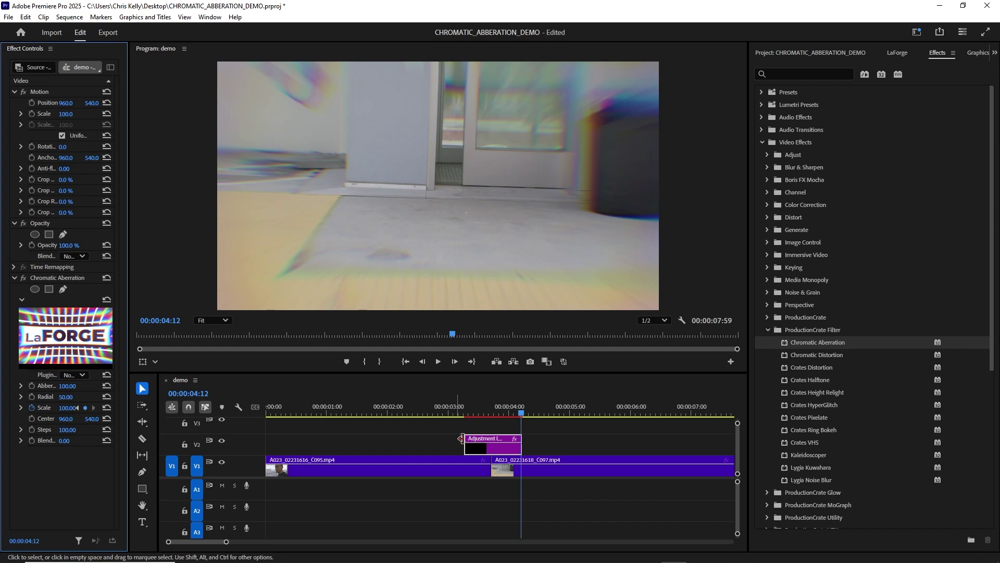
# Step: Set Aberration to 0 to remove the fringing, and scrub through the cut
pyautogui.click(67, 386)
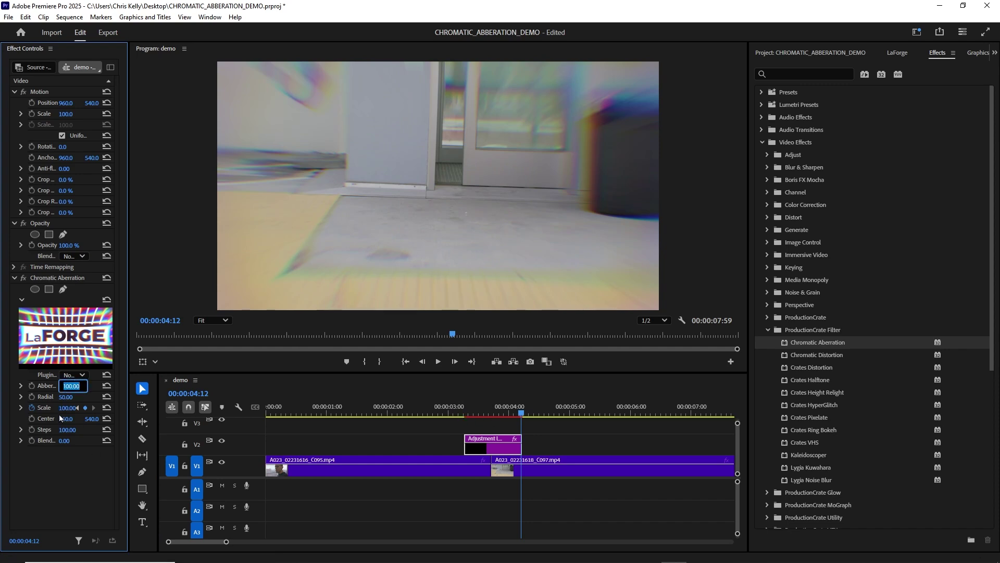
pyautogui.write('0')
pyautogui.press('Return')
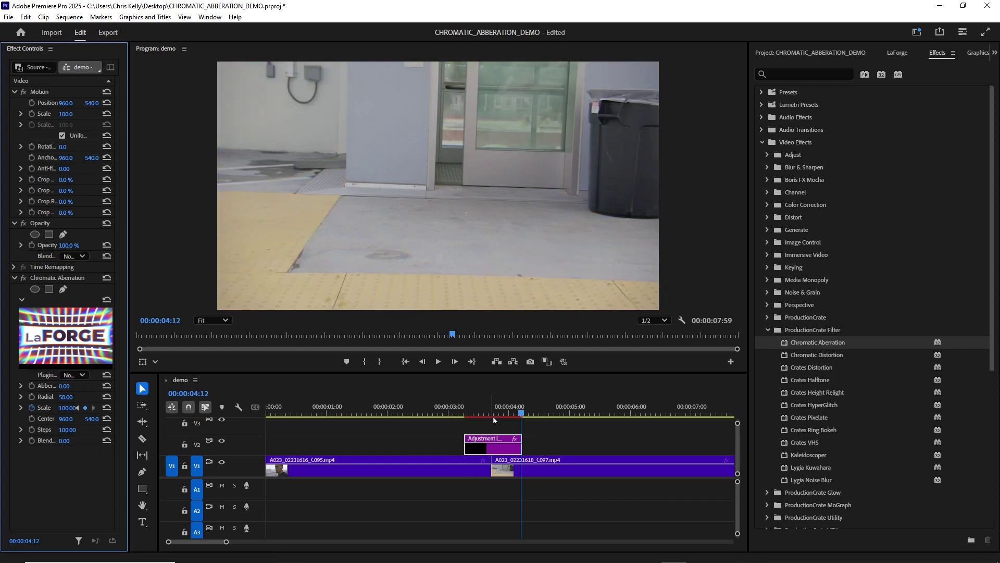
pyautogui.moveTo(468, 413); pyautogui.dragTo(431, 411)
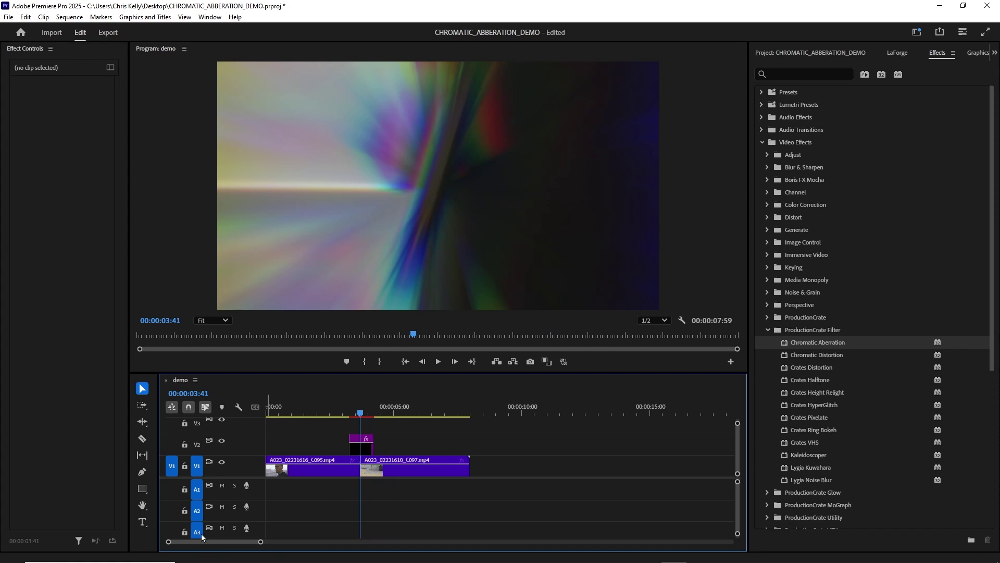
# Step: Zoom the timeline out, select the adjustment layer, and scrub back through the transition
pyautogui.moveTo(169, 544); pyautogui.dragTo(196, 542)
pyautogui.click(412, 445)
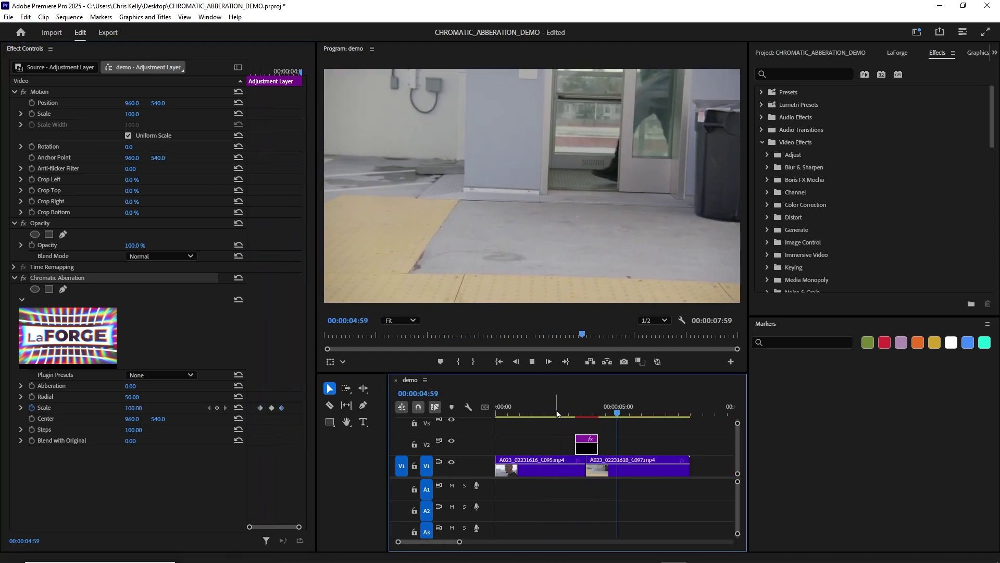
pyautogui.moveTo(567, 401)
pyautogui.mouseDown()
pyautogui.moveTo(601, 397)
pyautogui.moveTo(549, 402)
pyautogui.mouseUp()
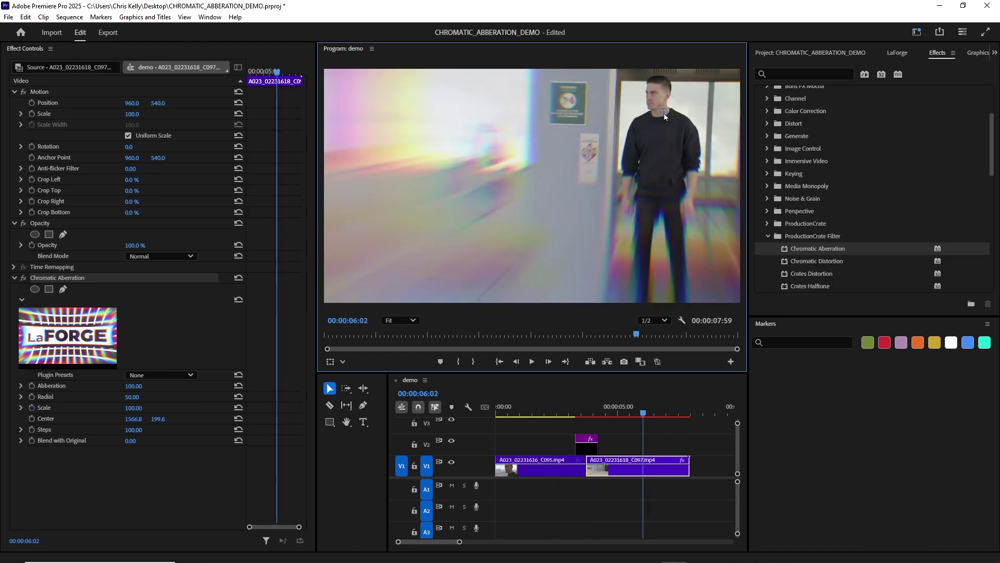
# Step: Keyframe the second clip's aberration Center to follow the man, then sweep toward the left edge
pyautogui.moveTo(641, 102); pyautogui.dragTo(659, 112)
pyautogui.click(596, 415)
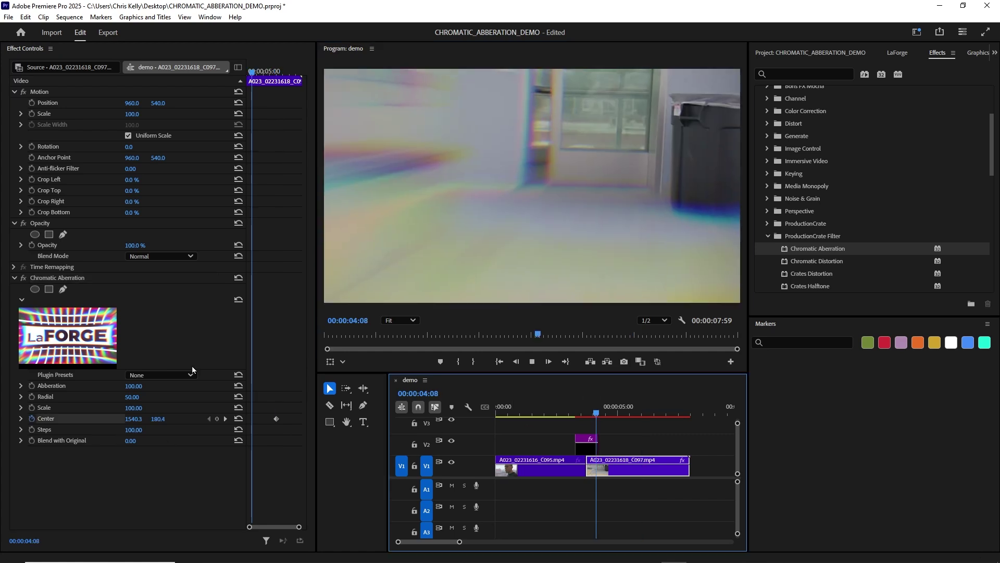
pyautogui.press('space')
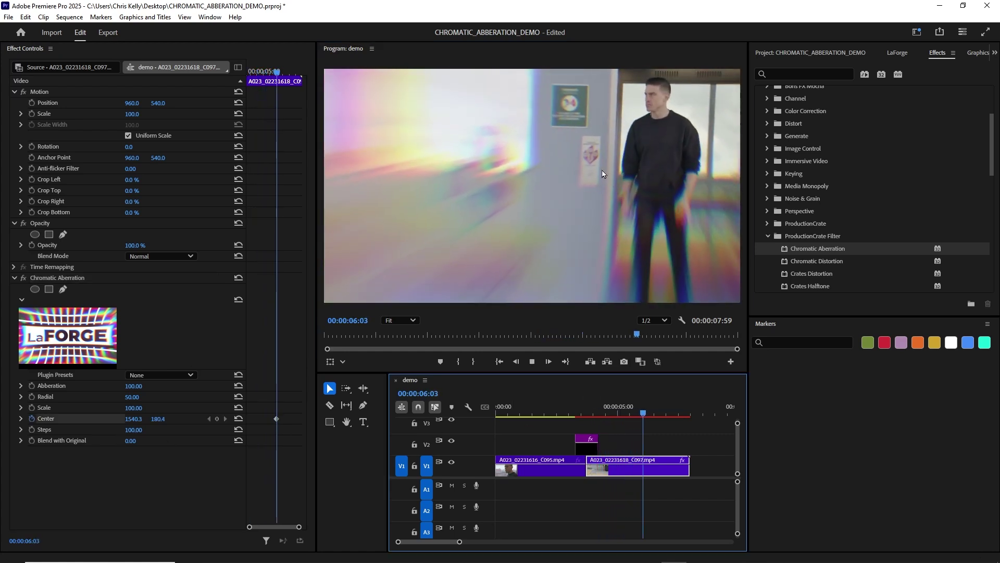
pyautogui.click(571, 152)
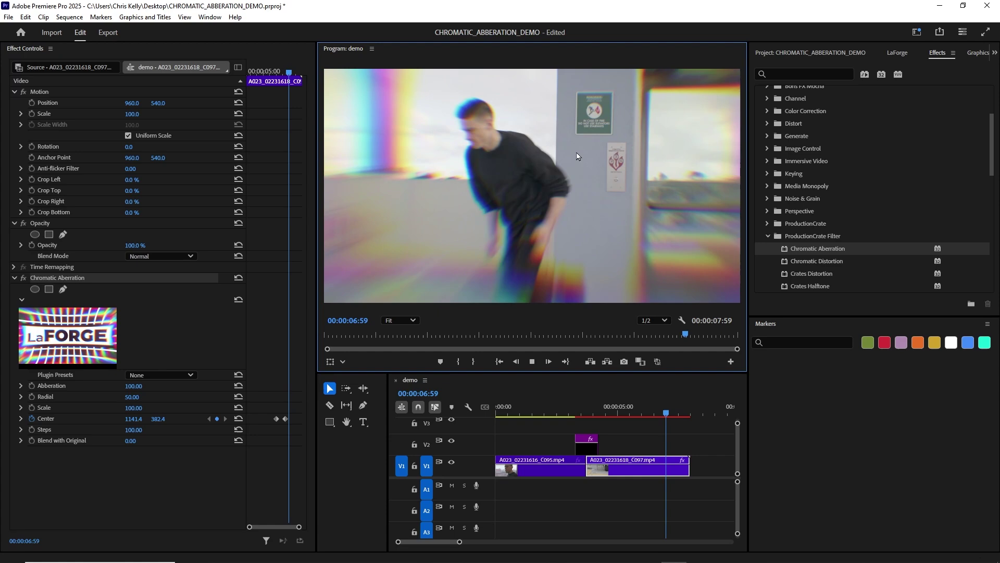
pyautogui.press('space')
pyautogui.moveTo(575, 156); pyautogui.dragTo(412, 179)
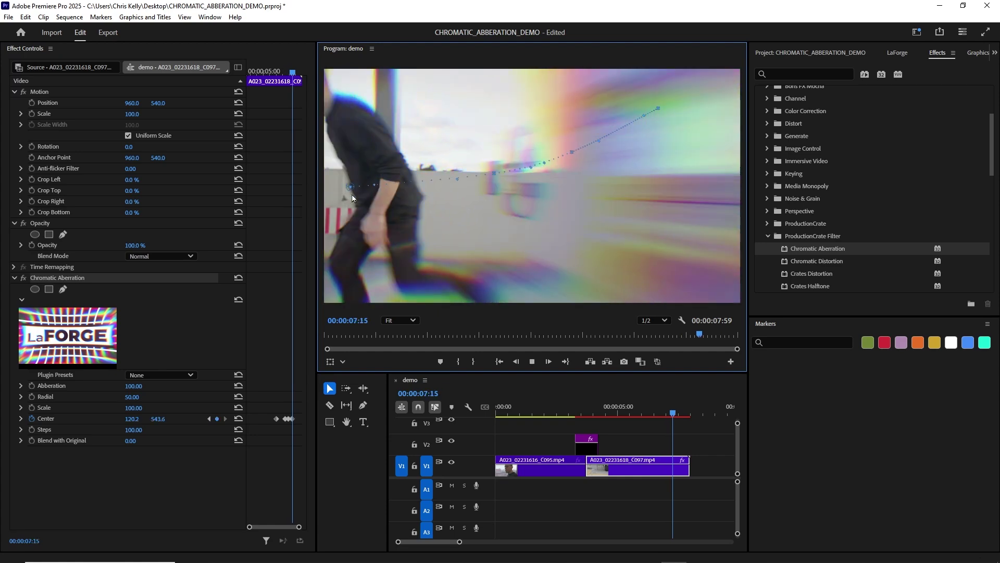
# Step: Scrub through the animated section, then deselect the clip at 2:04
pyautogui.click(648, 485)
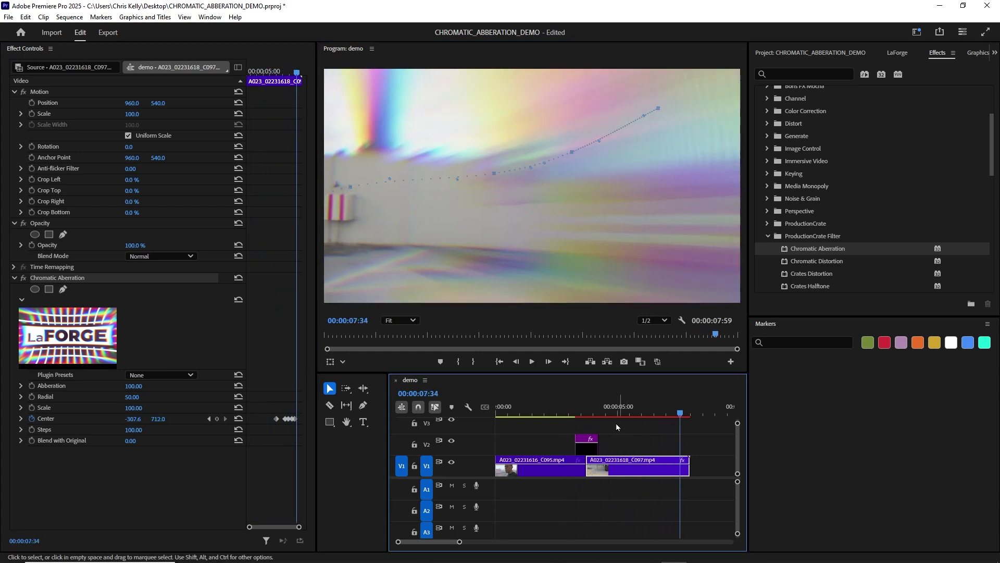
pyautogui.moveTo(617, 409); pyautogui.dragTo(535, 406)
pyautogui.click(607, 508)
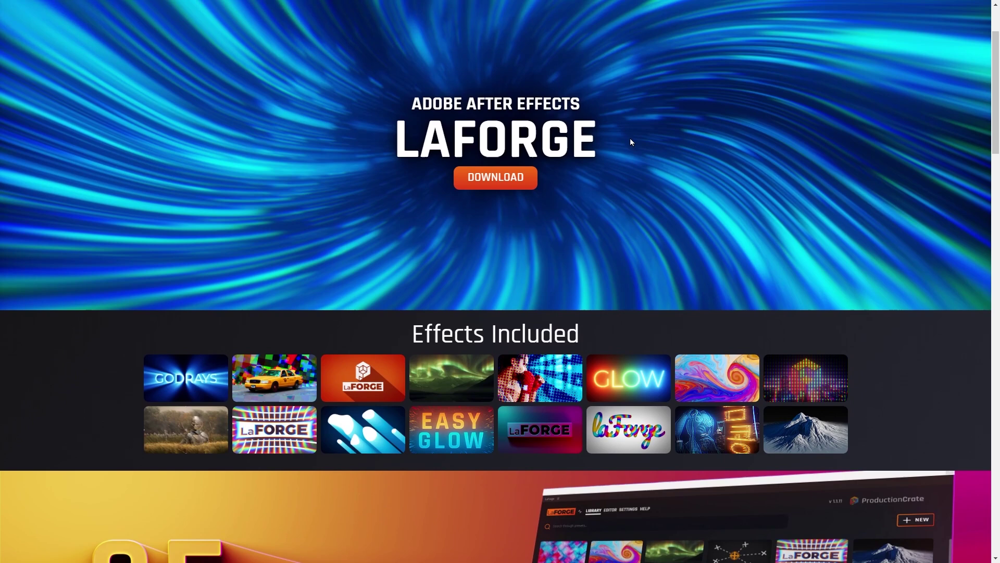
# Step: Scroll the LaForge page past Effects Included down to the Download section
pyautogui.scroll(-1, 684, 187)
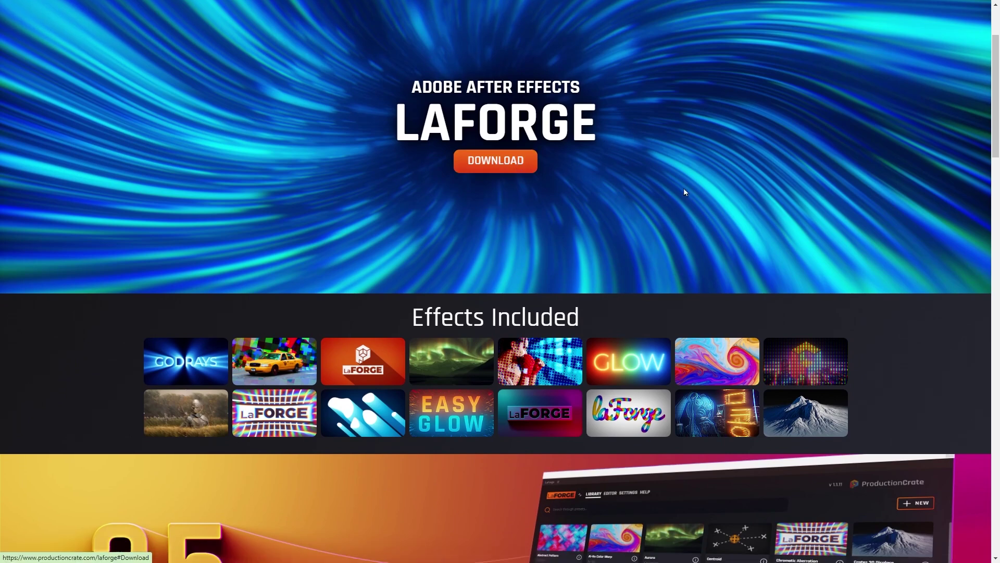
pyautogui.scroll(-15, 795, 233)
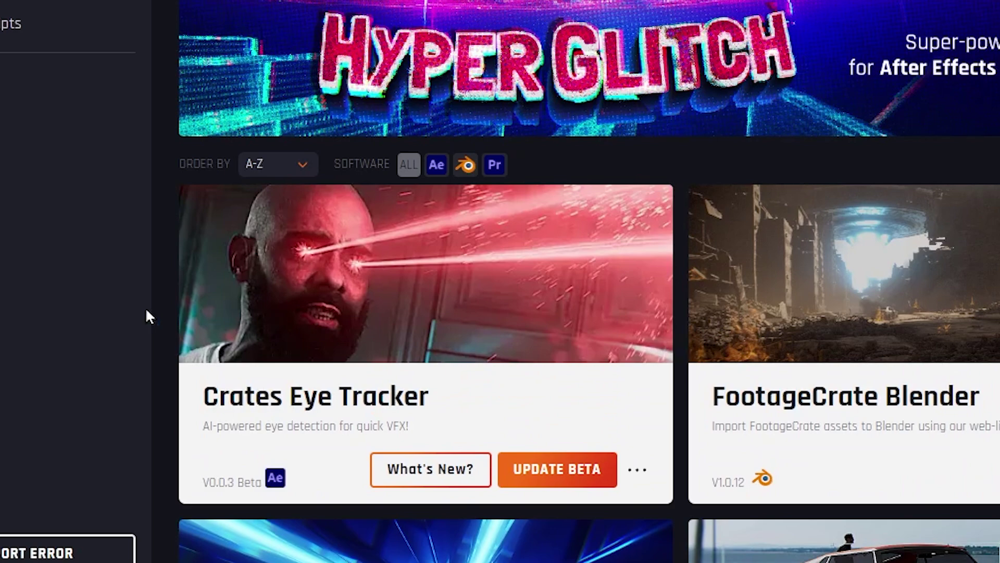
# Step: Find the LaForge Suite card in Portal's Products grid and highlight its title
pyautogui.scroll(-10, 521, 261)
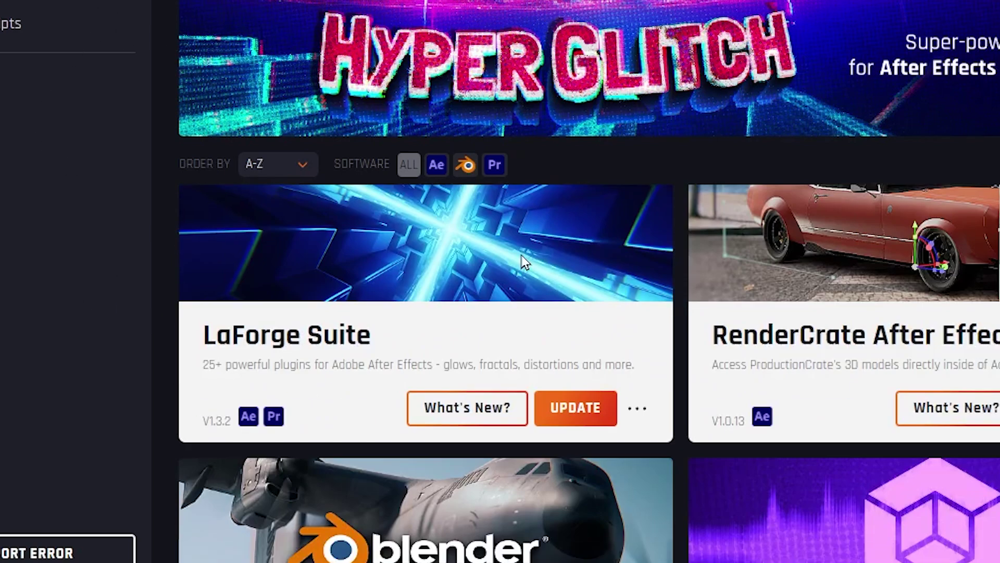
pyautogui.scroll(3, 396, 430)
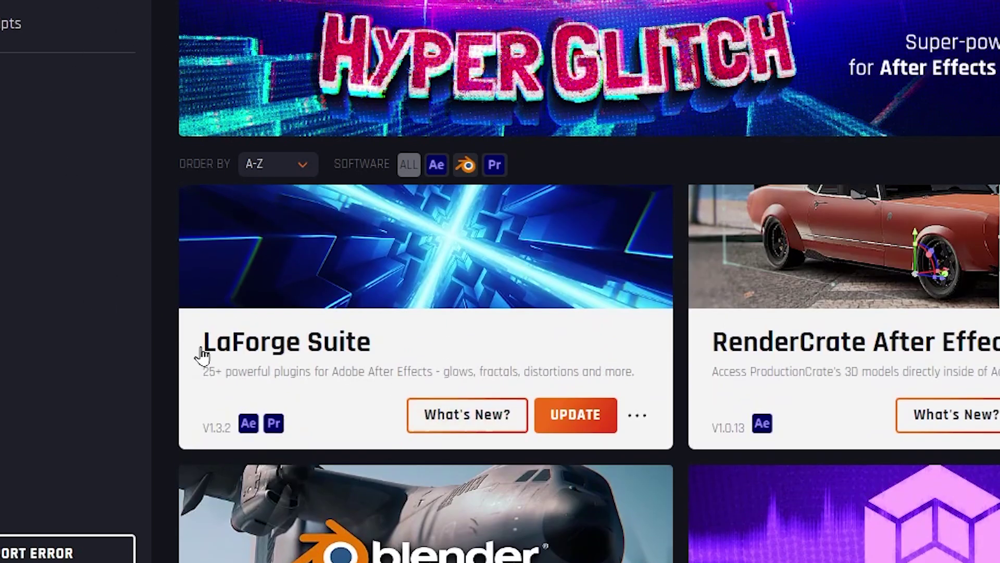
pyautogui.moveTo(201, 352); pyautogui.dragTo(380, 348)
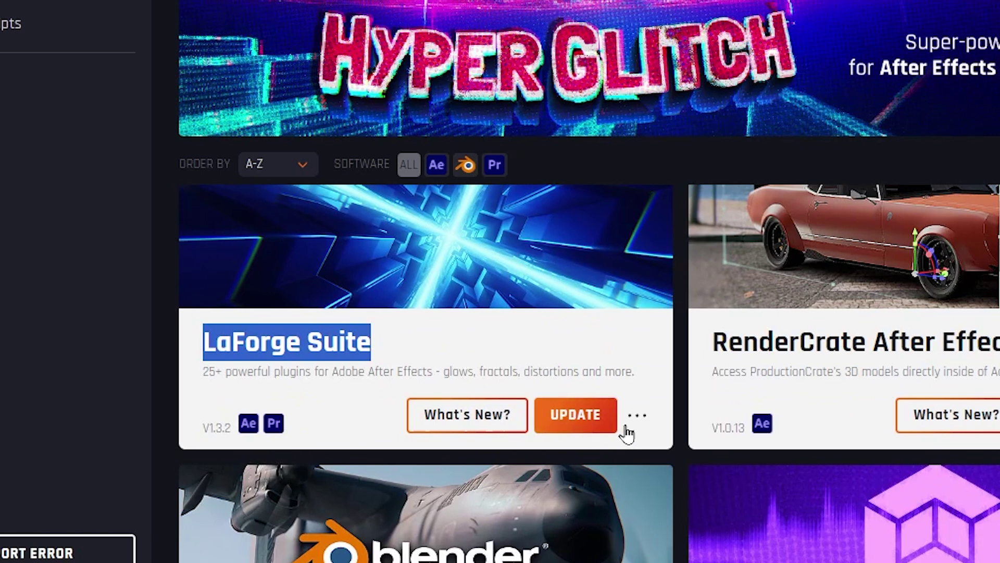
pyautogui.click(602, 430)
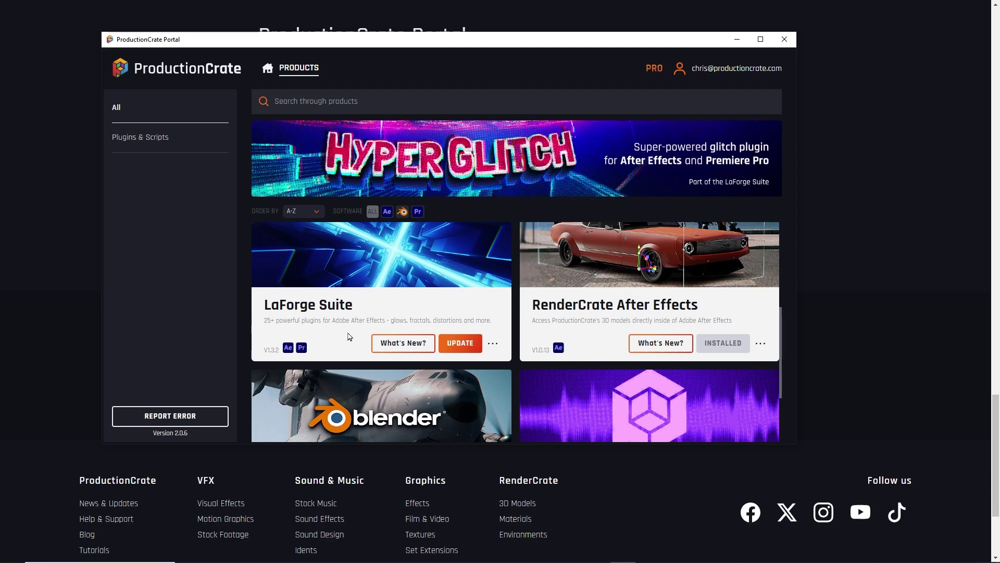
# Step: Highlight the LaForge Suite description text, then clear the selection
pyautogui.scroll(1, 323, 338)
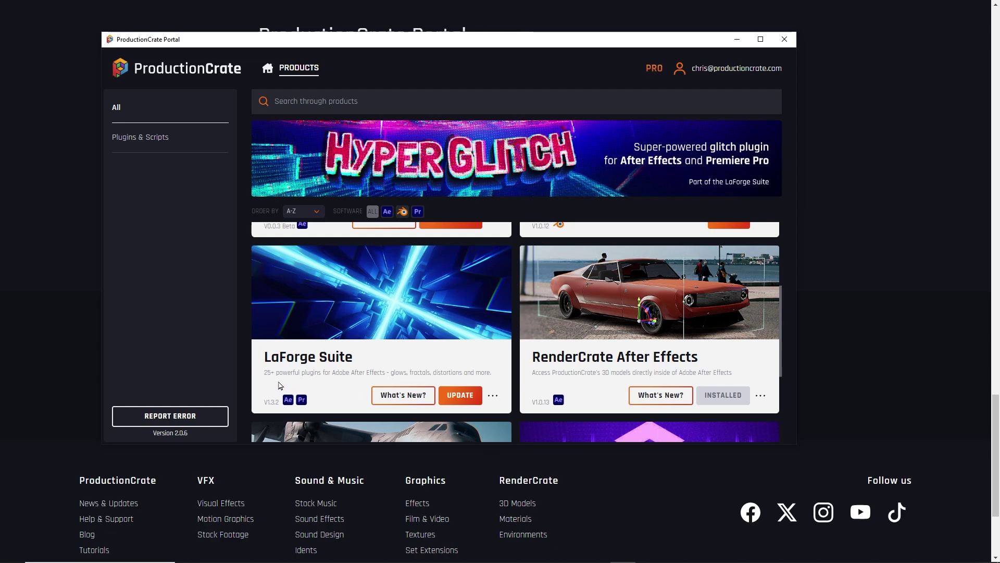
pyautogui.moveTo(264, 372); pyautogui.dragTo(496, 376)
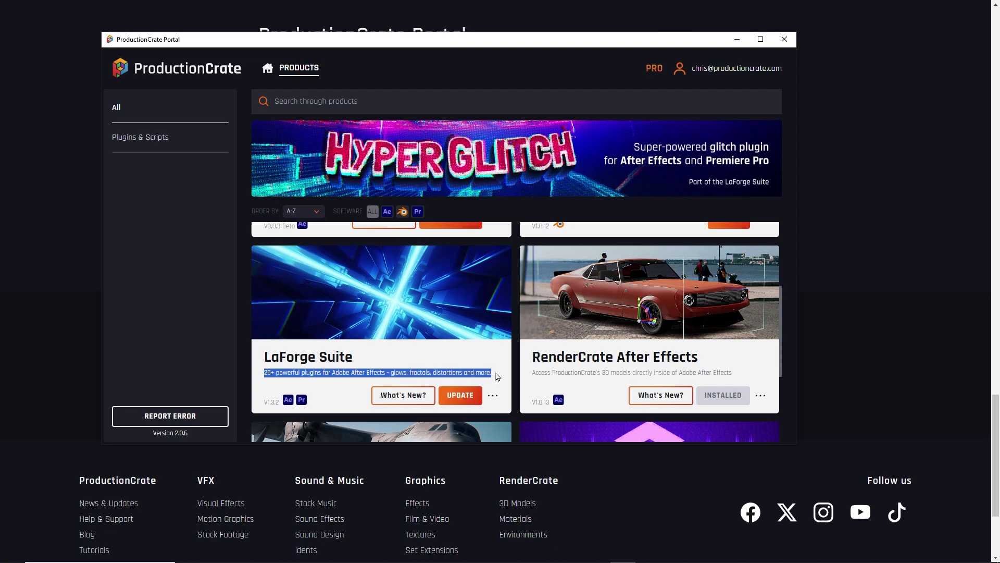
pyautogui.click(497, 377)
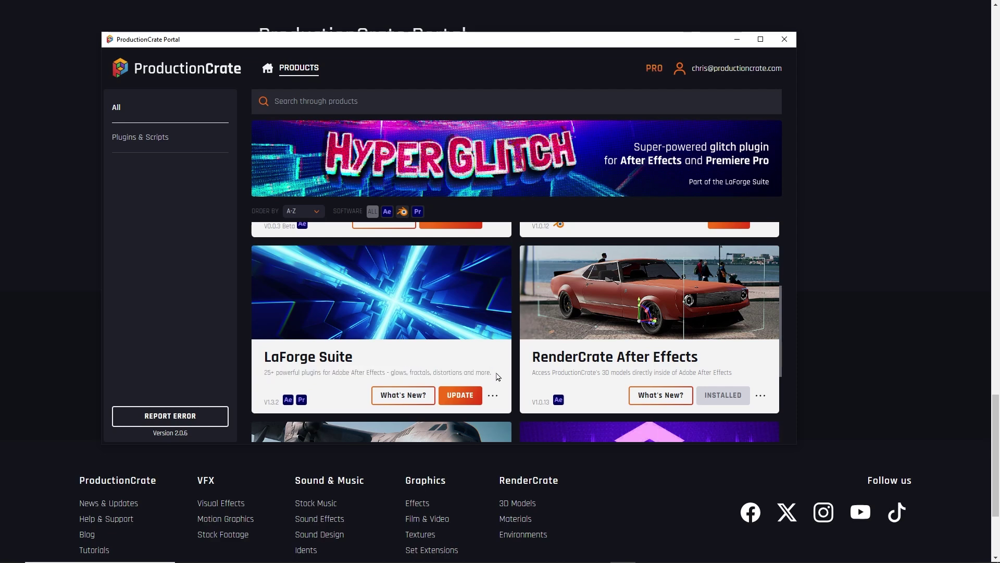